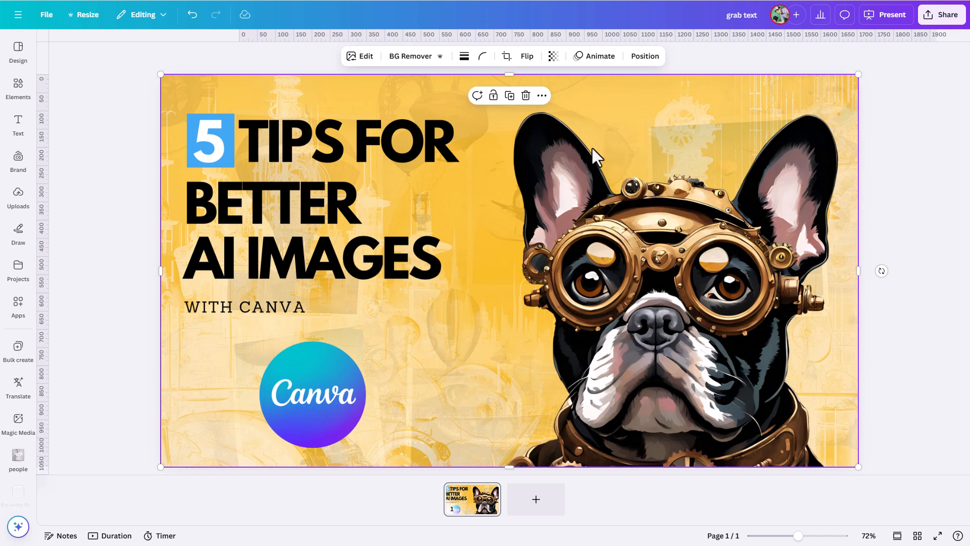
Step: Use Grab Text on the thumbnail image to extract the headline and the WITH CANVA line as editable text
click(362, 57)
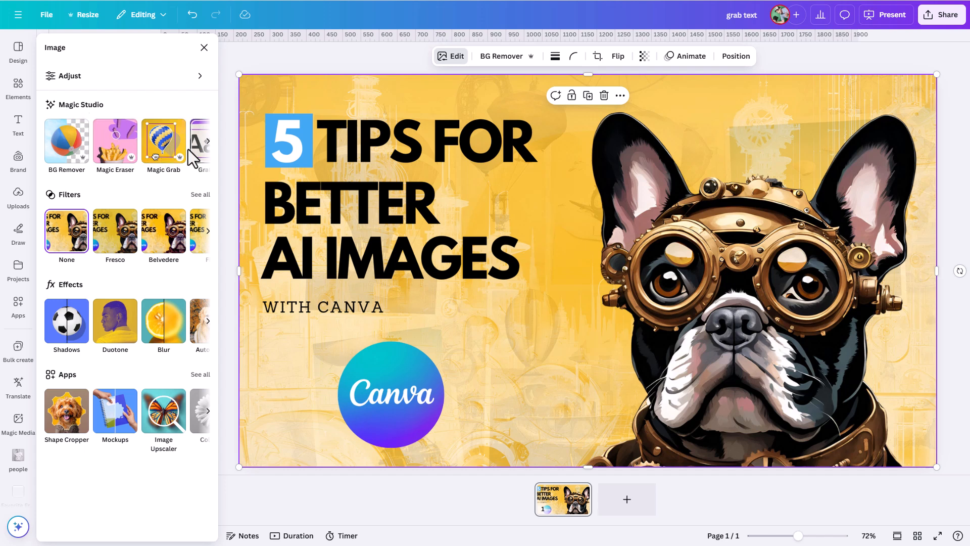
click(207, 143)
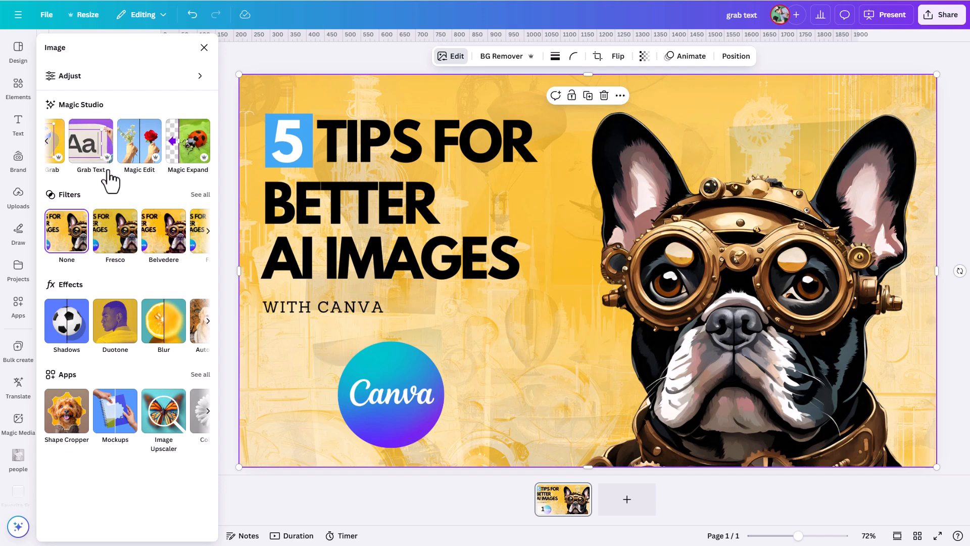
click(91, 152)
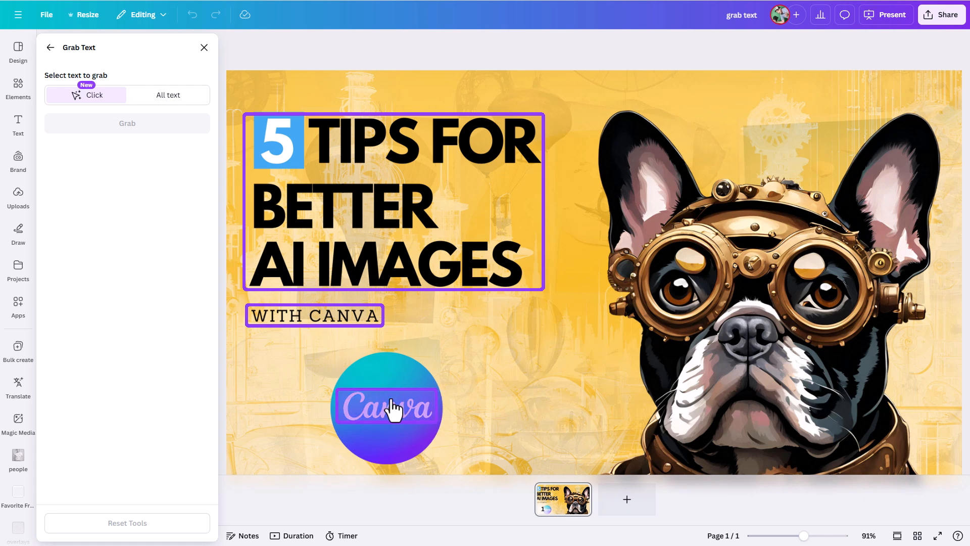
click(357, 231)
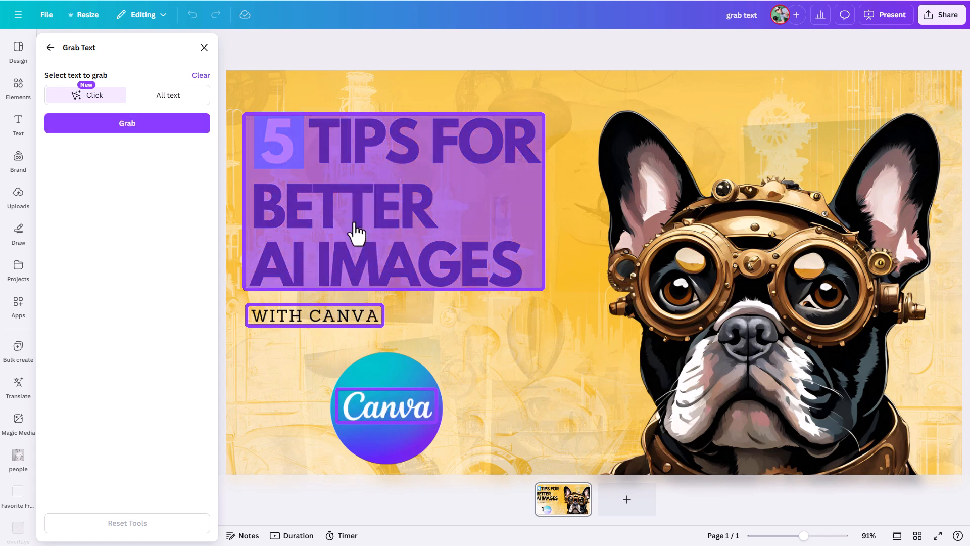
click(326, 319)
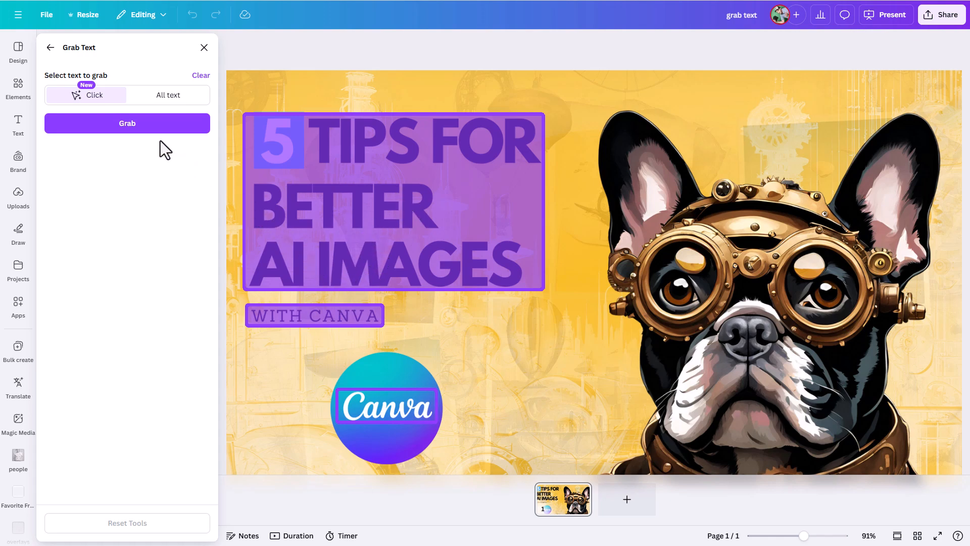
click(139, 124)
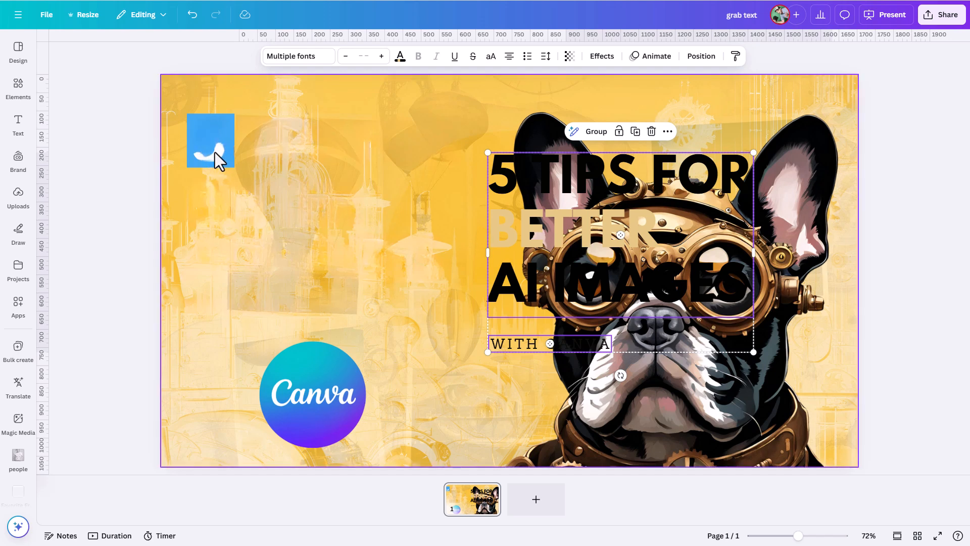
Step: Move the grabbed text group onto the left side of the design
drag(544, 214, 329, 191)
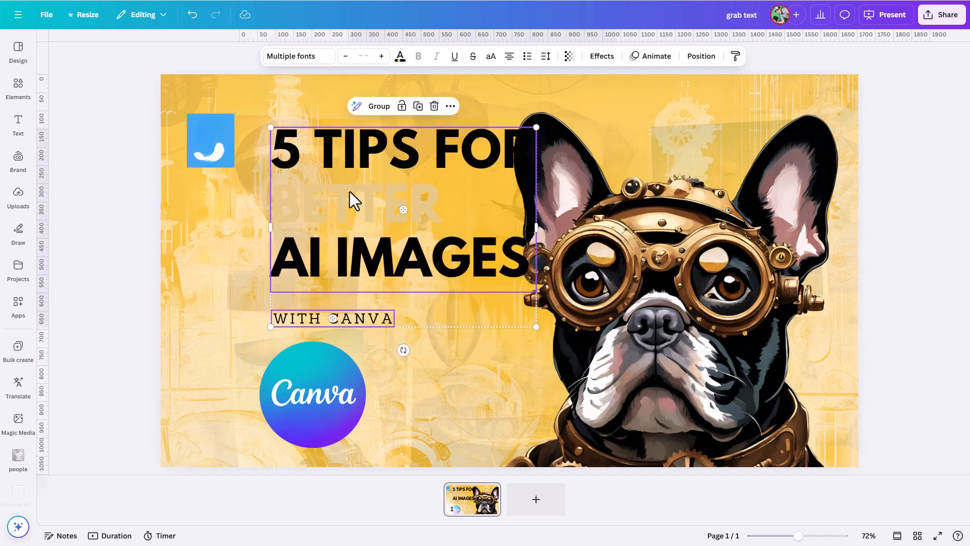
click(224, 207)
Step: Select the faded word BETTER in the headline and recolor it black
click(336, 205)
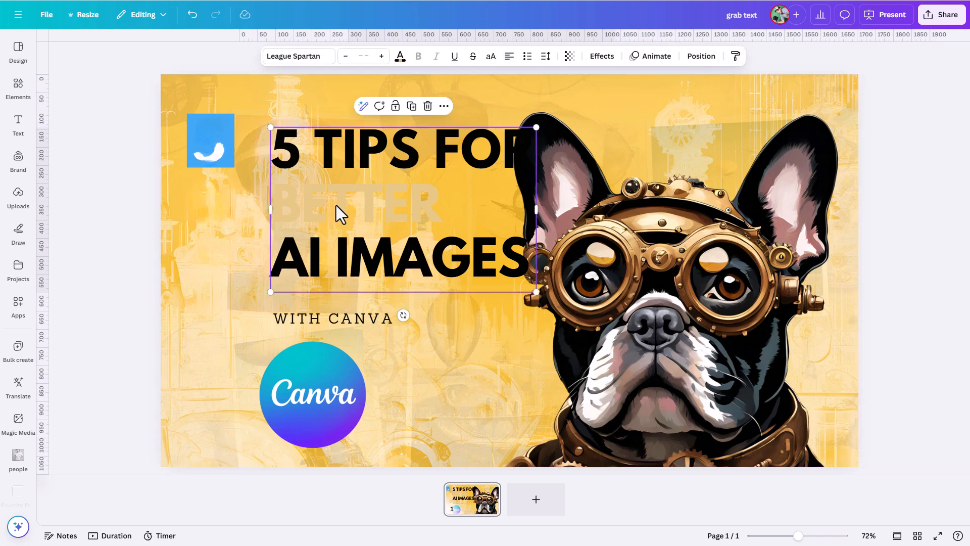
click(335, 205)
drag(444, 207, 271, 210)
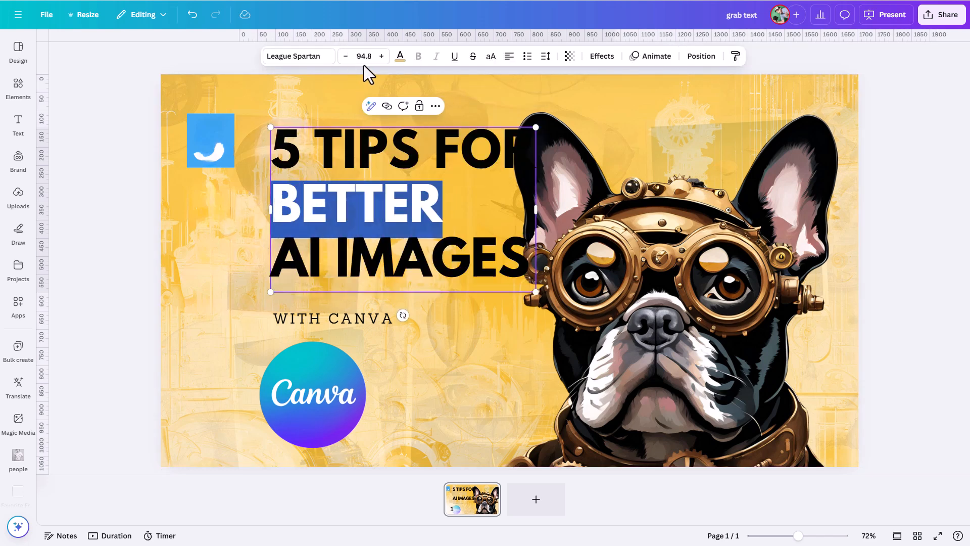
click(400, 56)
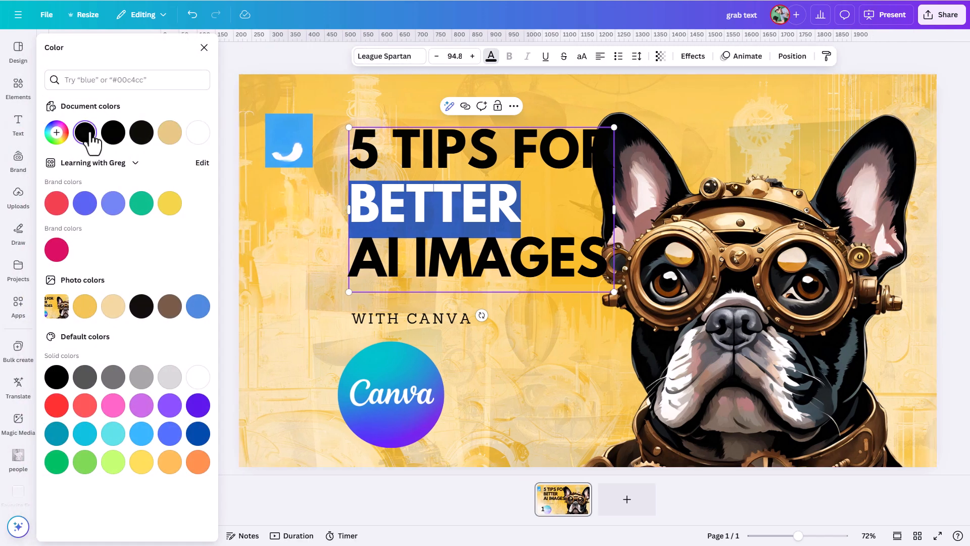
click(87, 136)
click(487, 179)
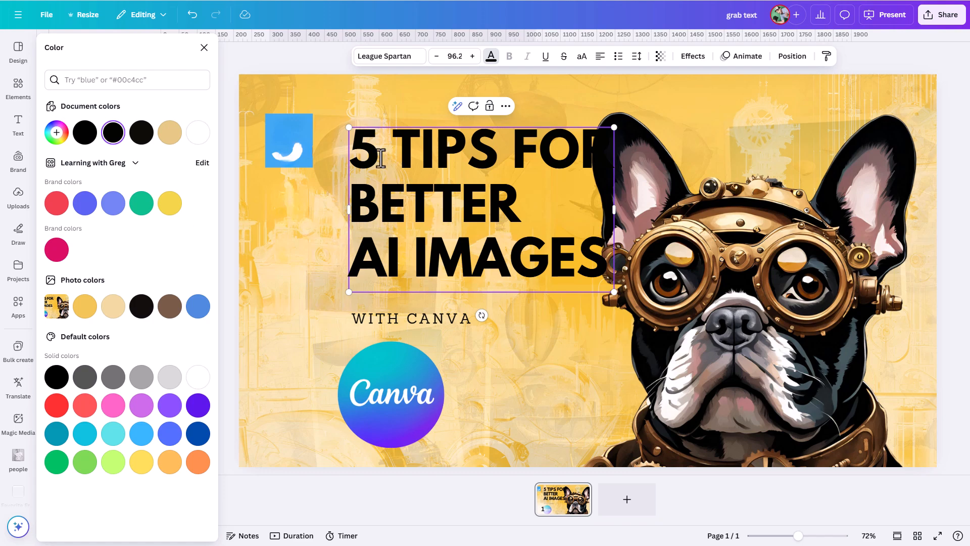
Step: Select the number 5 in the headline and change its color to white
drag(392, 152, 350, 151)
click(491, 57)
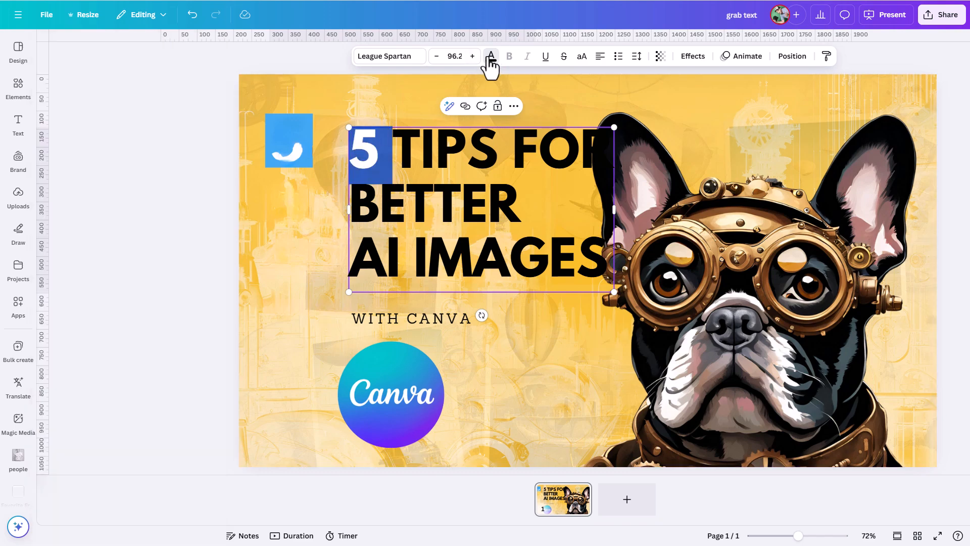
click(400, 56)
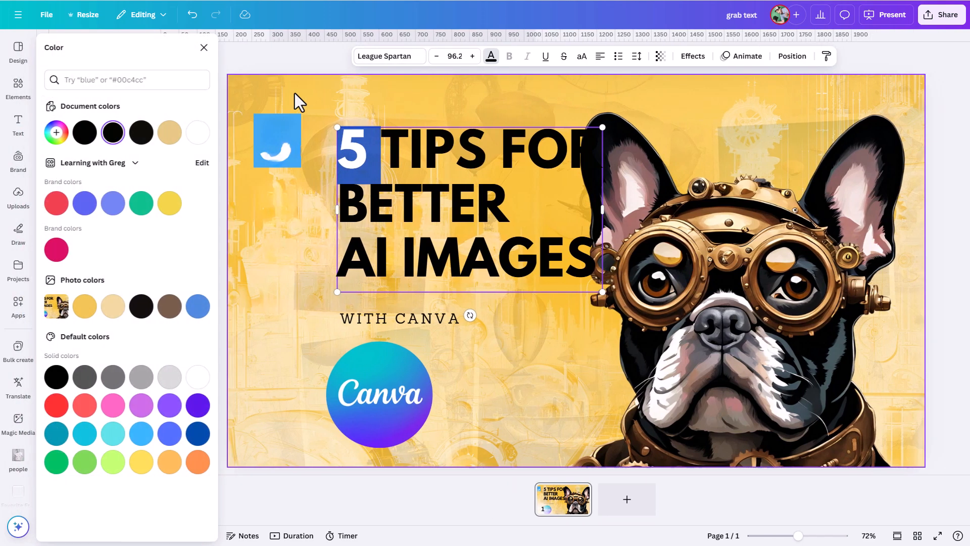
click(197, 134)
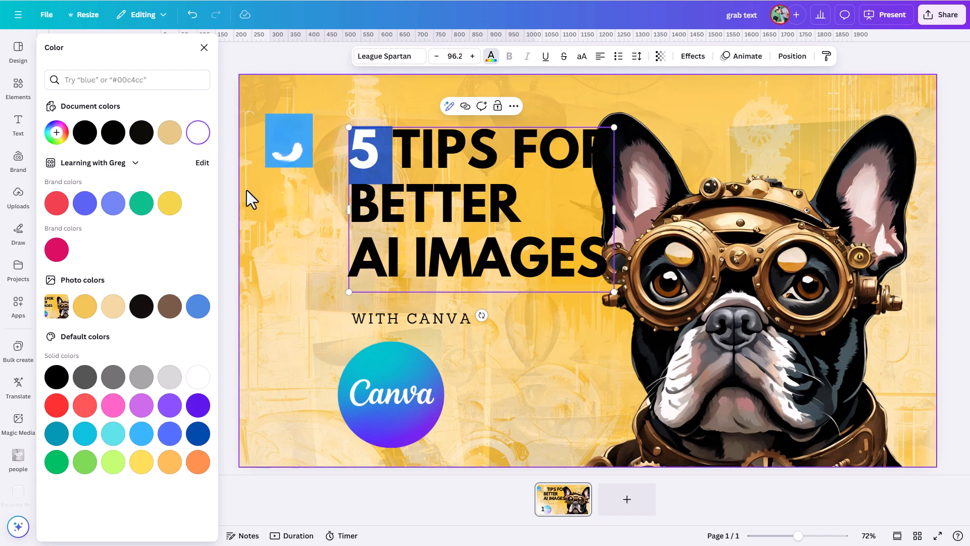
click(469, 151)
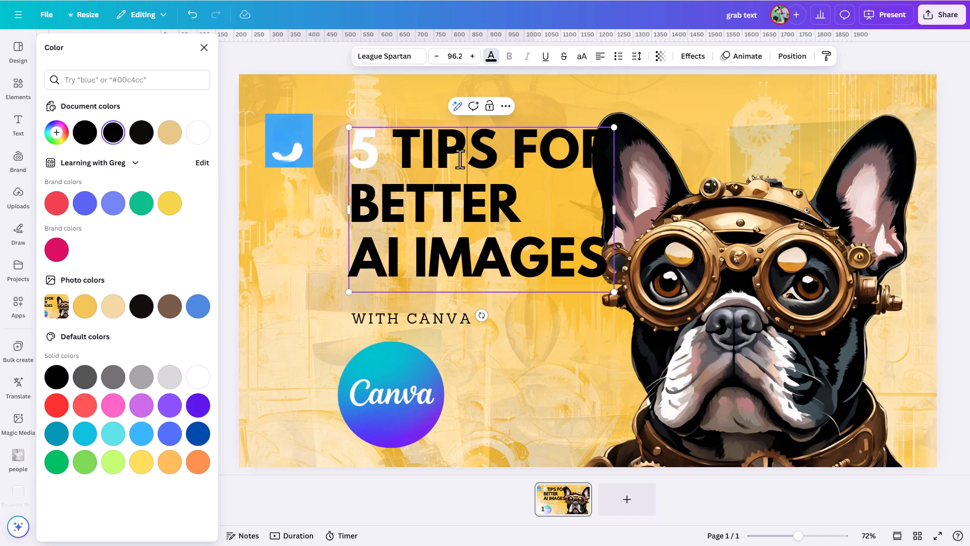
Step: Replace the word BETTER with GREAT and color the new word black
drag(522, 202, 355, 207)
key(BackSpace)
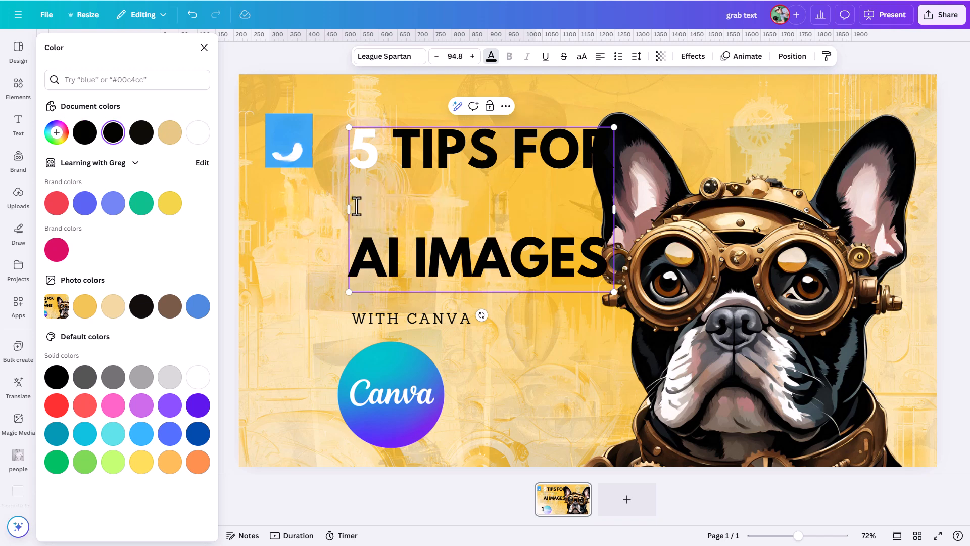
text(GREAT)
key(shift+Left)
key(shift+Left)
key(shift+Left)
key(shift+Left)
key(shift+Left)
click(83, 133)
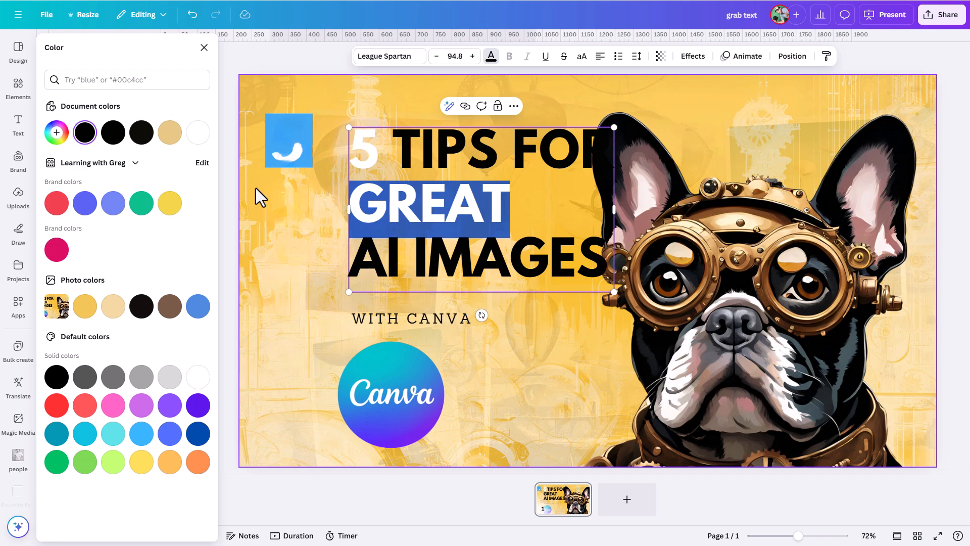
Step: Add a square and fill it with the blue sampled from the original highlight, #38A4F4
click(306, 227)
key(r)
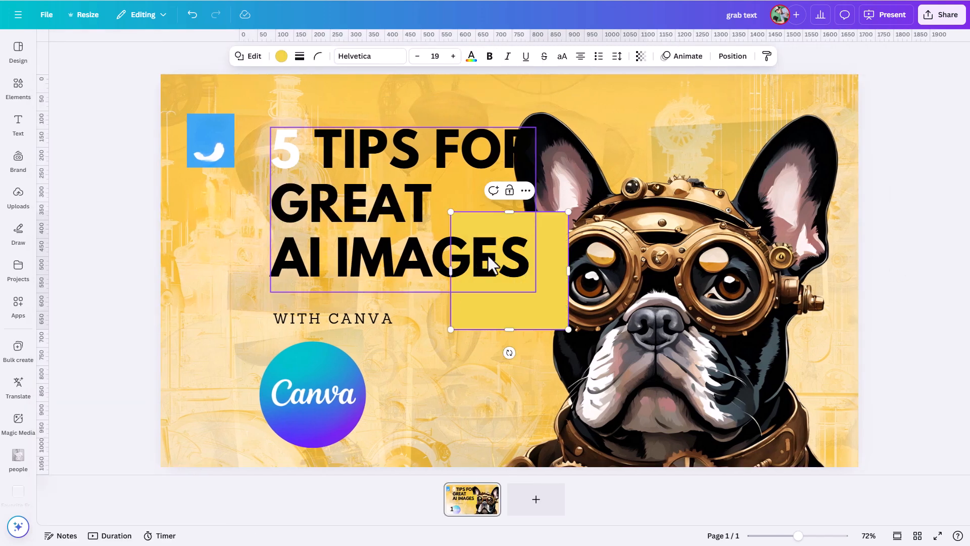
click(281, 56)
click(55, 132)
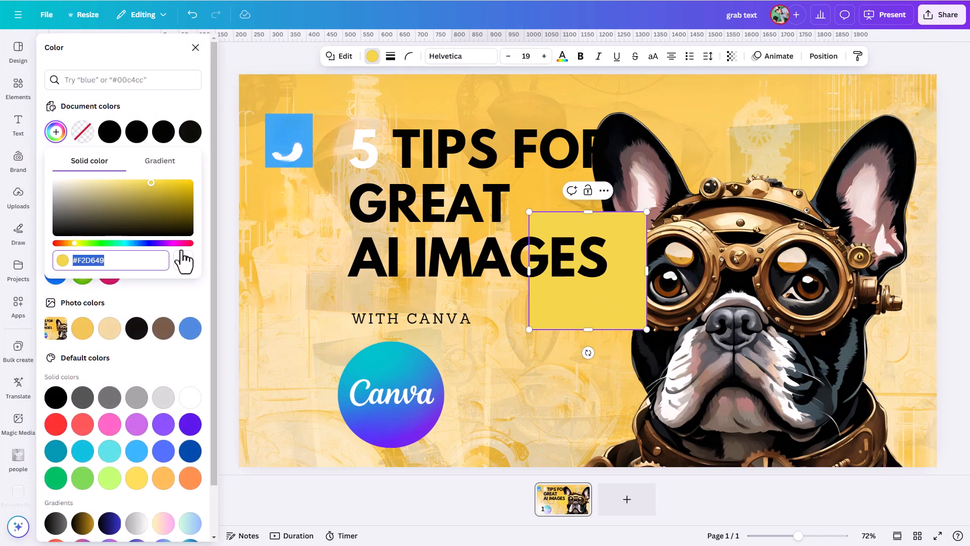
click(273, 139)
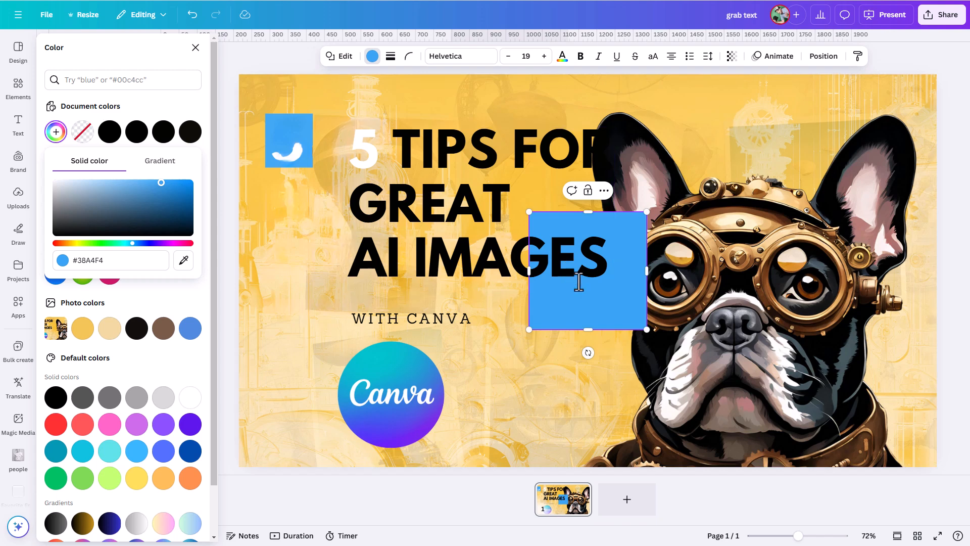
Step: Move and resize the blue square to cover the old highlight behind the 5
drag(616, 315, 352, 216)
drag(383, 172, 332, 186)
drag(299, 230, 304, 180)
Step: Move the headline text box left and enlarge it to fill the space
click(389, 170)
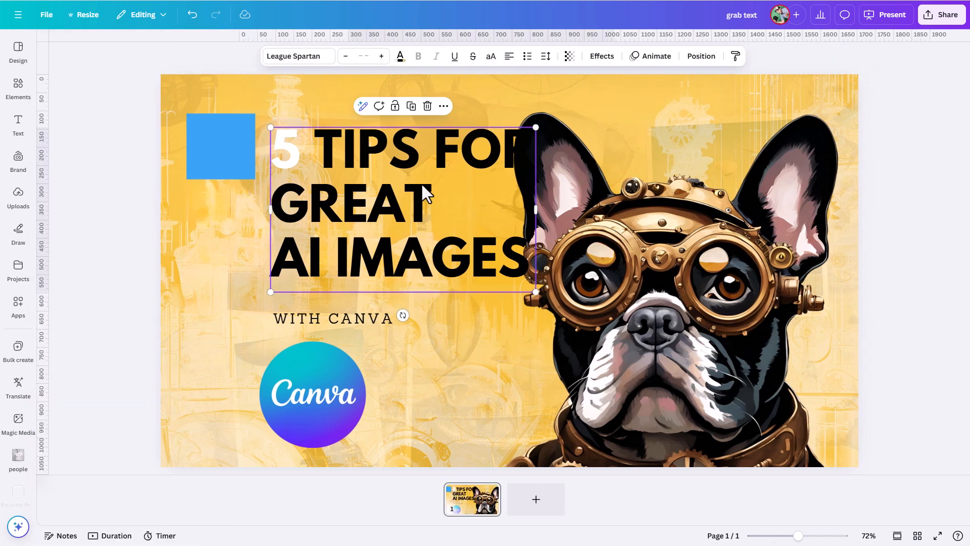
drag(365, 198, 337, 185)
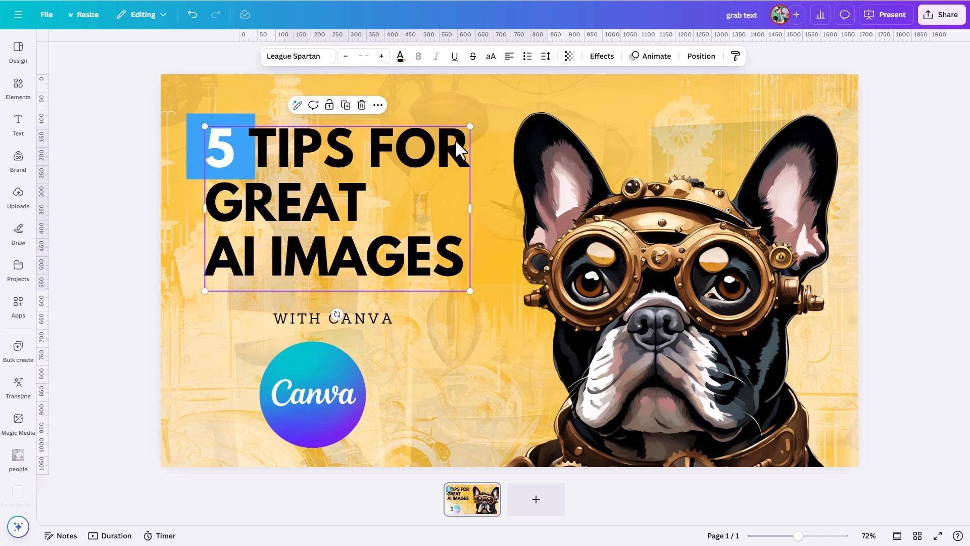
drag(466, 123, 499, 108)
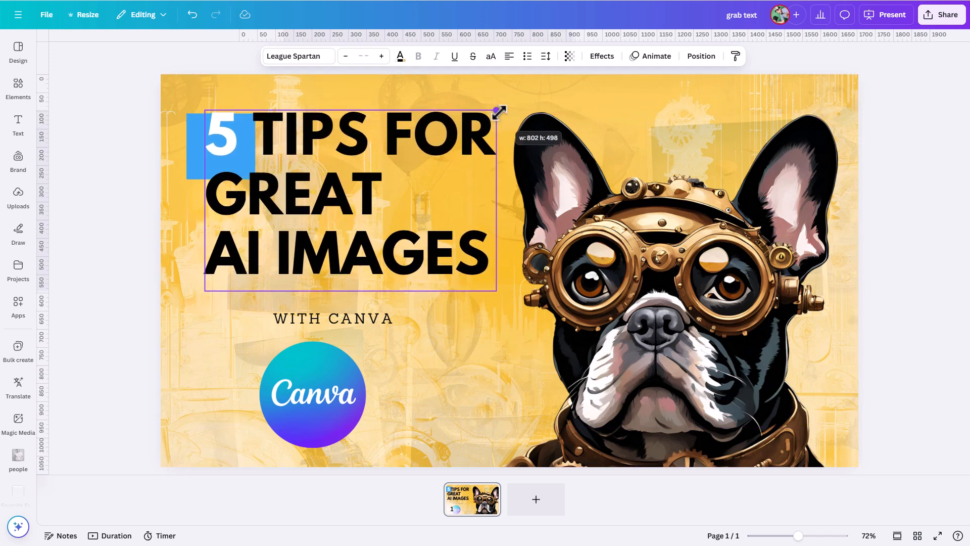
Step: Resize the blue square so it fits snugly behind the number 5
click(432, 157)
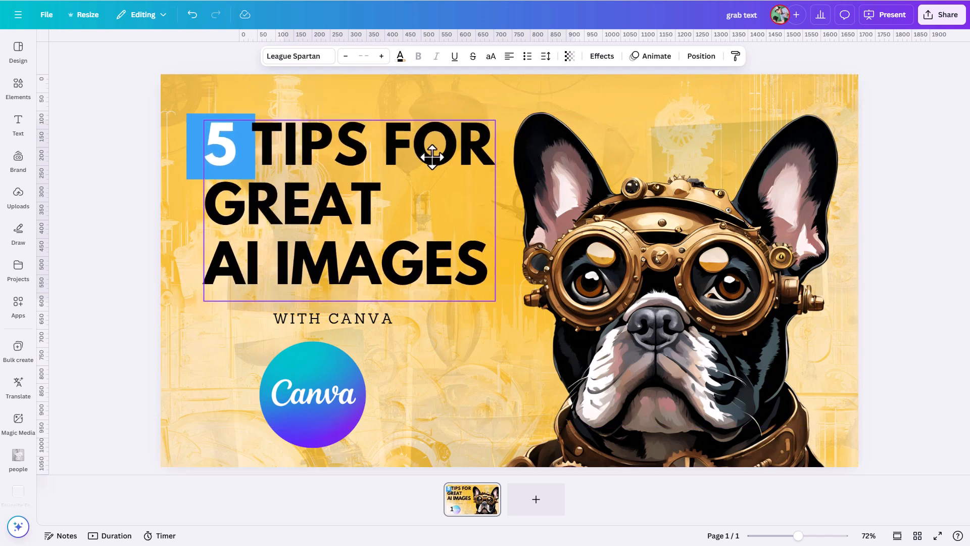
click(192, 173)
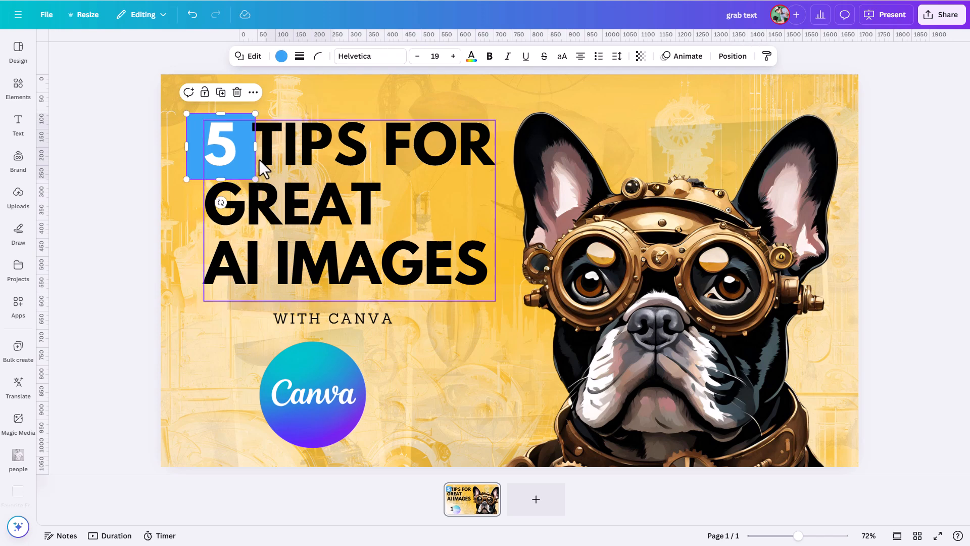
drag(255, 149, 220, 173)
Step: Move the WITH CANVA line left to align with the headline
drag(319, 319, 265, 314)
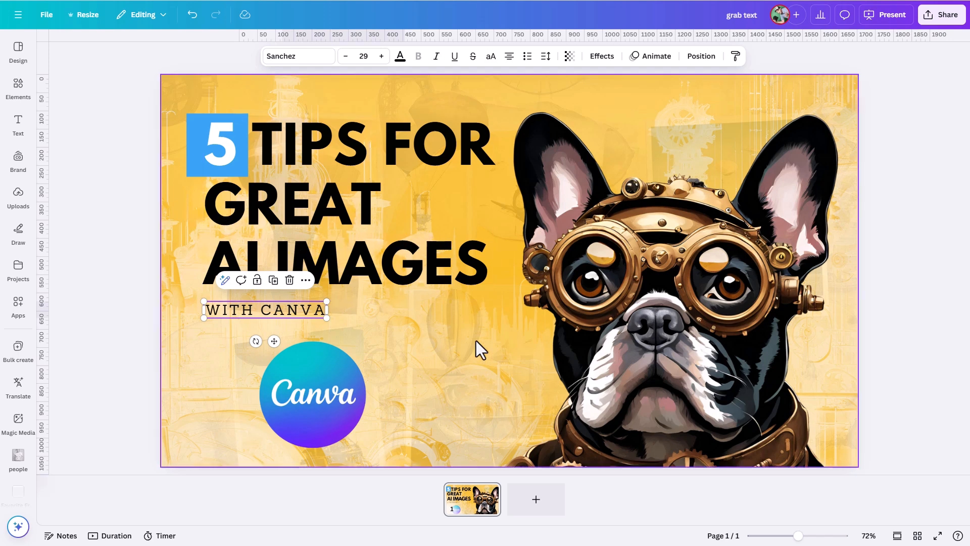
click(473, 377)
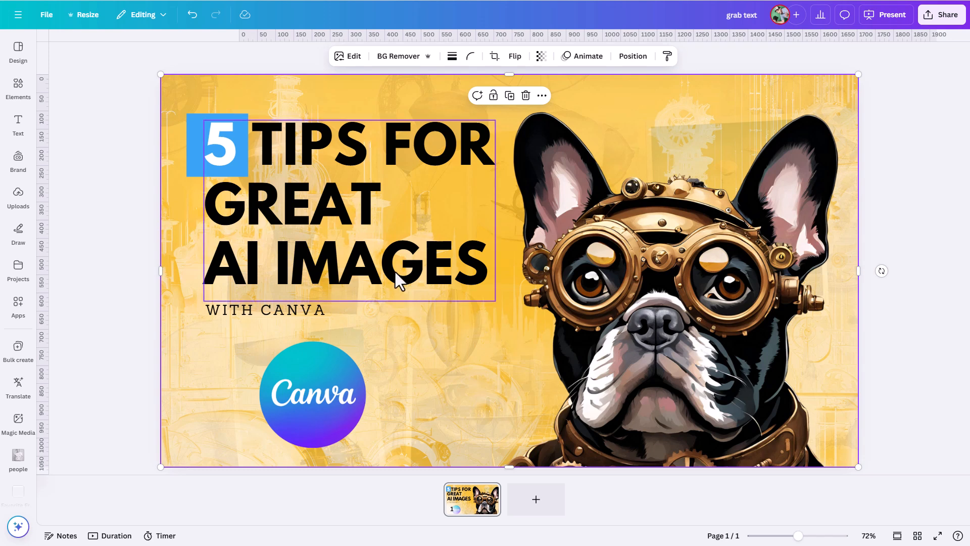
Step: Try the Source Serif Pro and Norwester fonts on the headline, then undo both font changes
click(378, 271)
click(297, 57)
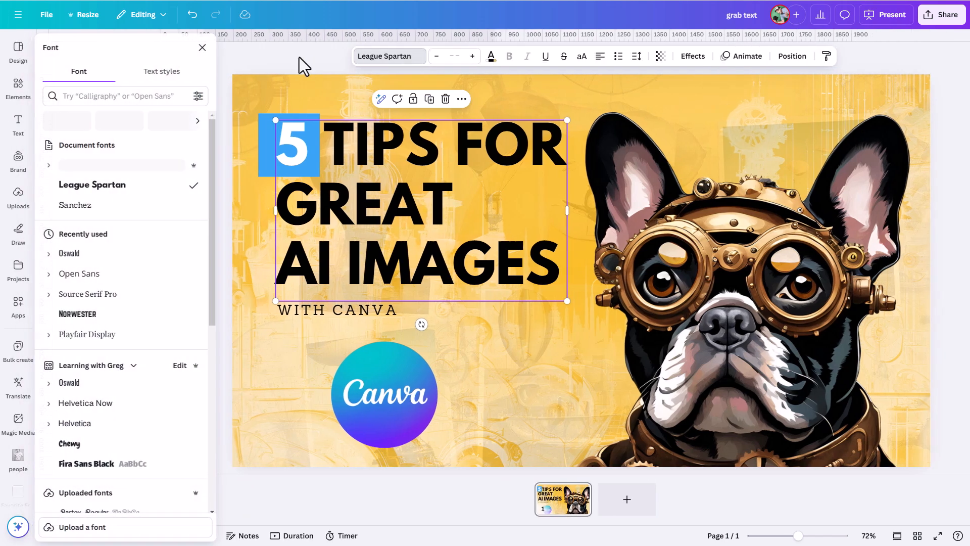
click(96, 293)
click(80, 315)
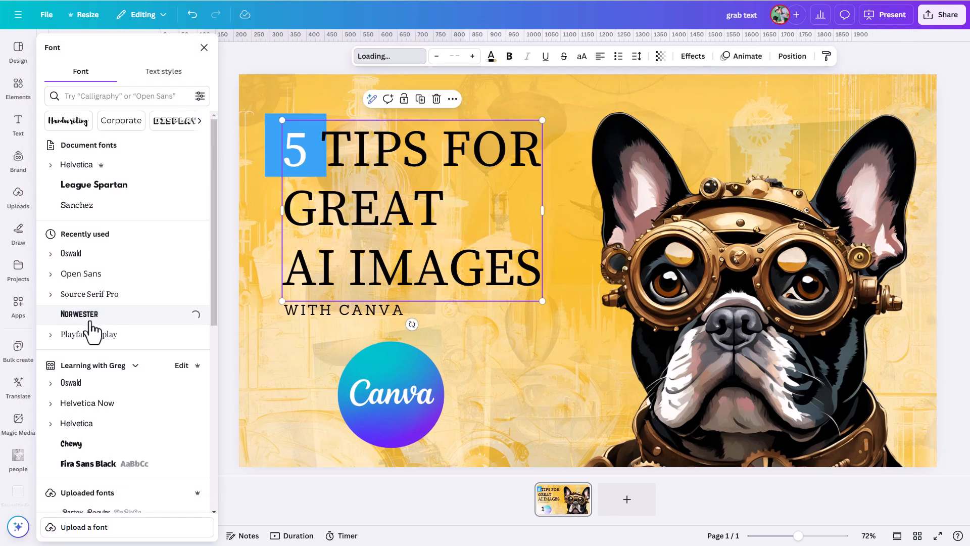
click(586, 341)
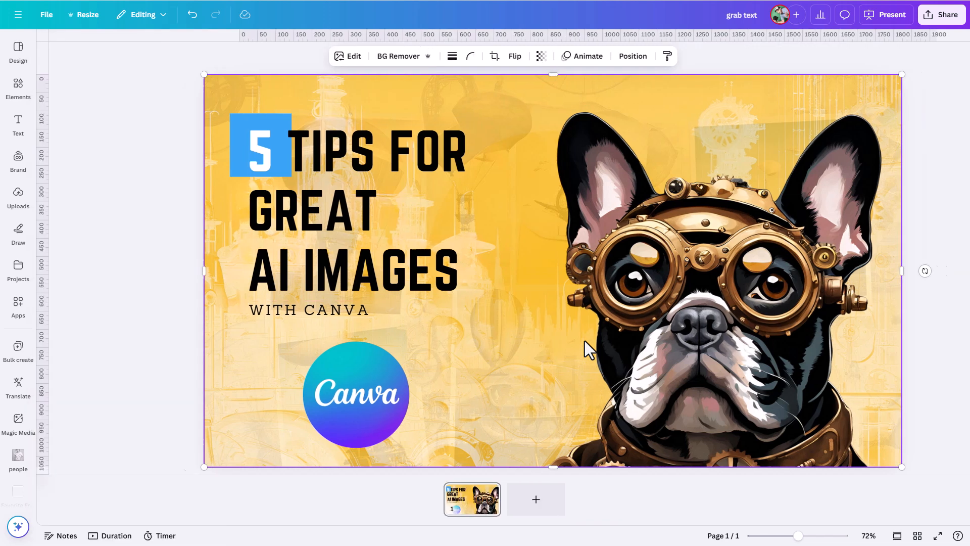
key(ctrl+z)
key(ctrl+z)
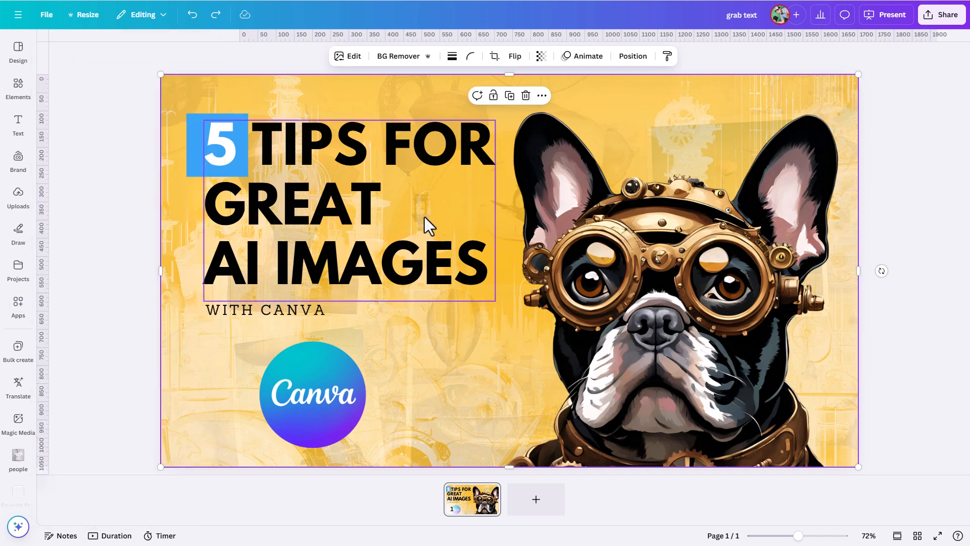
Step: Delete the headline text box and the WITH CANVA text box
click(364, 266)
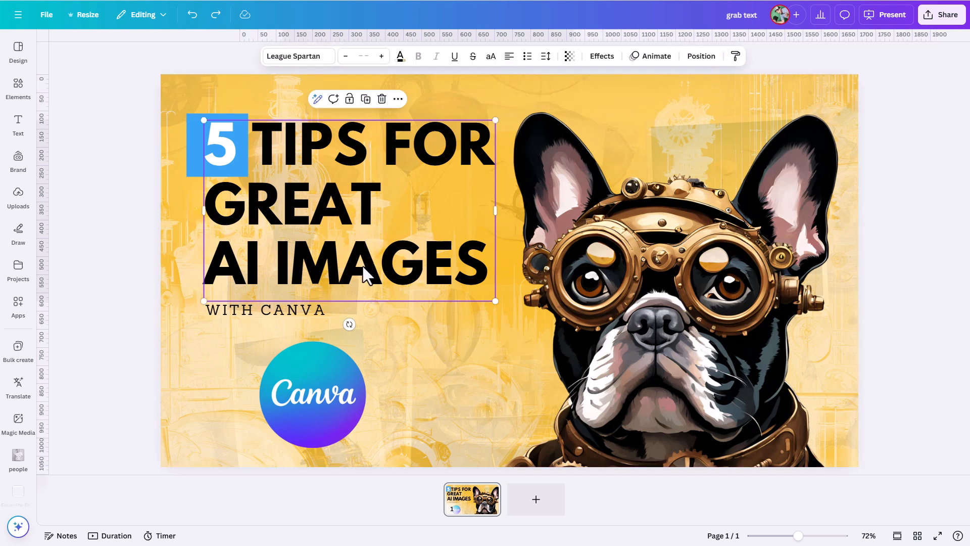
key(Delete)
click(291, 308)
key(Delete)
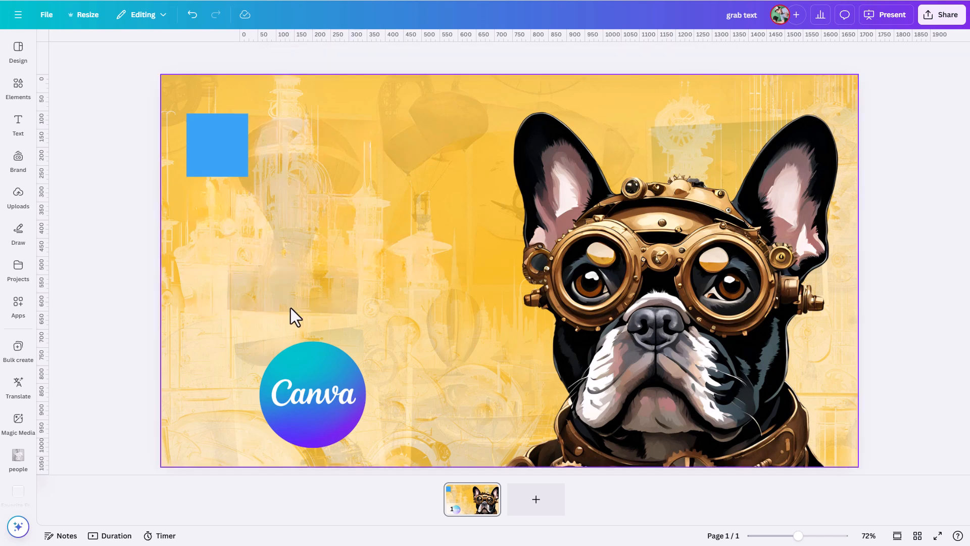
Step: Add a new blank page and open the uploaded images
click(546, 503)
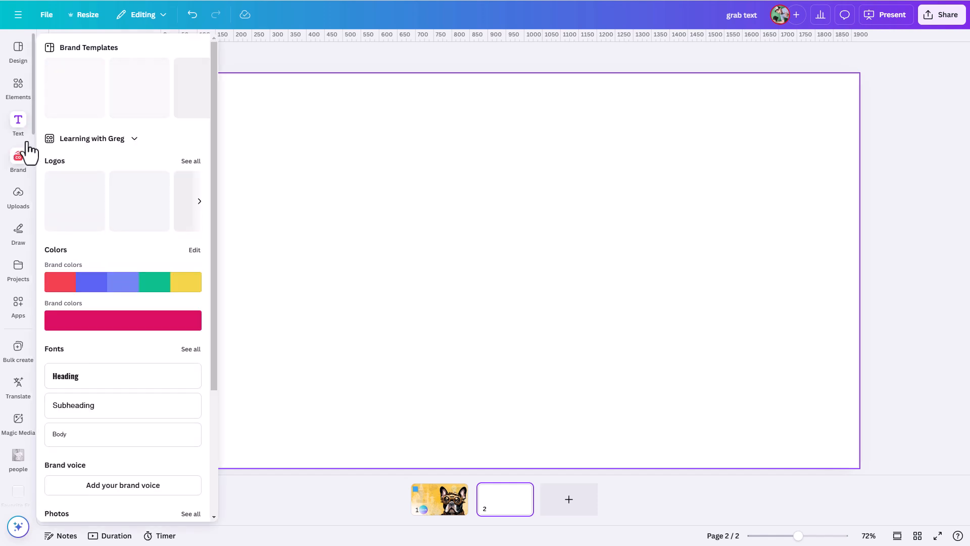
click(18, 202)
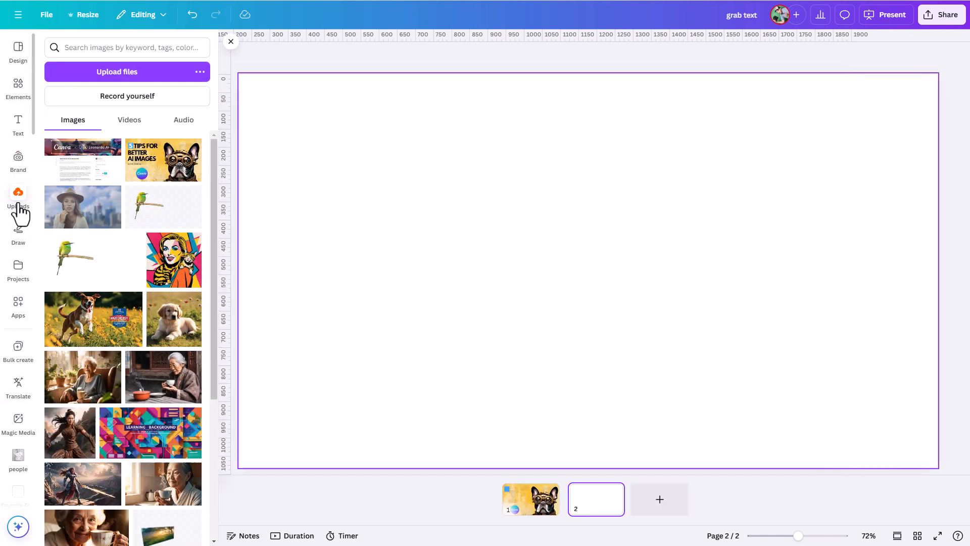
Step: Add the Canva × Leonardo.Ai blog screenshot to the new page and enlarge it to fill the page
click(62, 170)
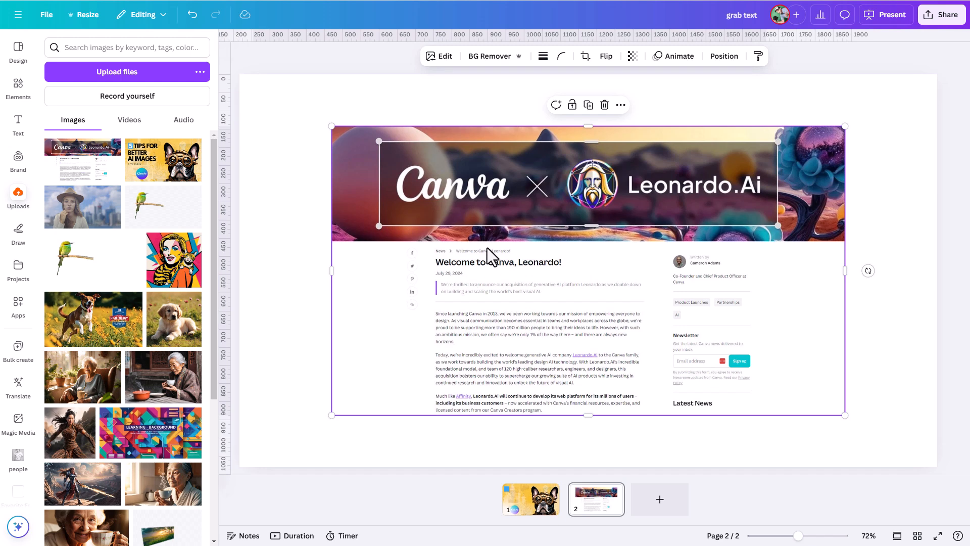
click(410, 108)
drag(415, 240, 322, 186)
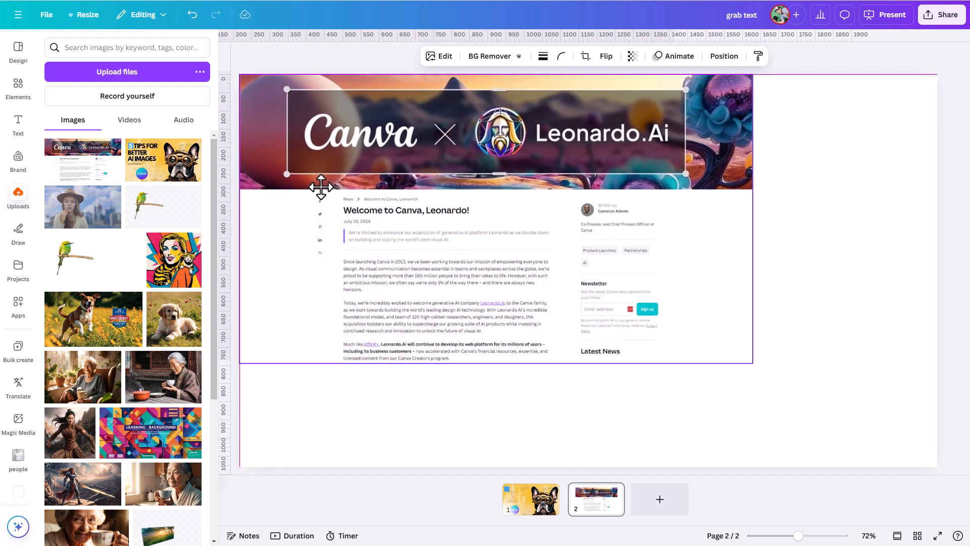
drag(753, 364, 923, 496)
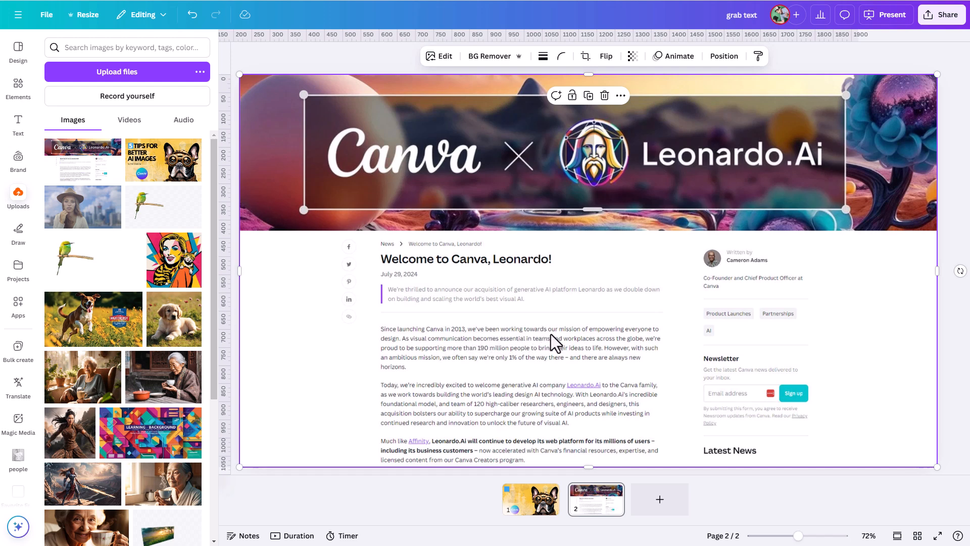
Step: Use Grab Text on the screenshot to extract the paragraph beginning "Today, we're incredibly excited" as editable text
click(439, 57)
click(207, 141)
click(90, 151)
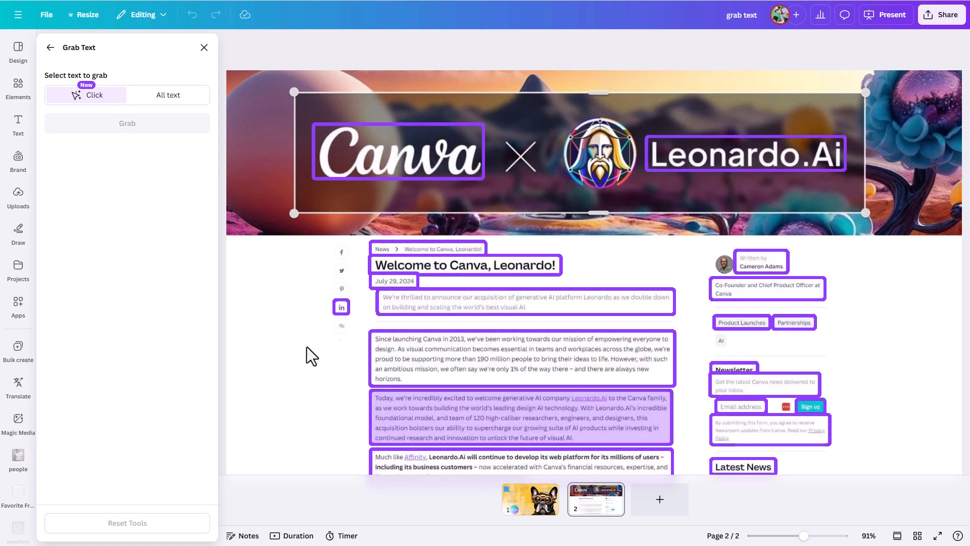
click(427, 427)
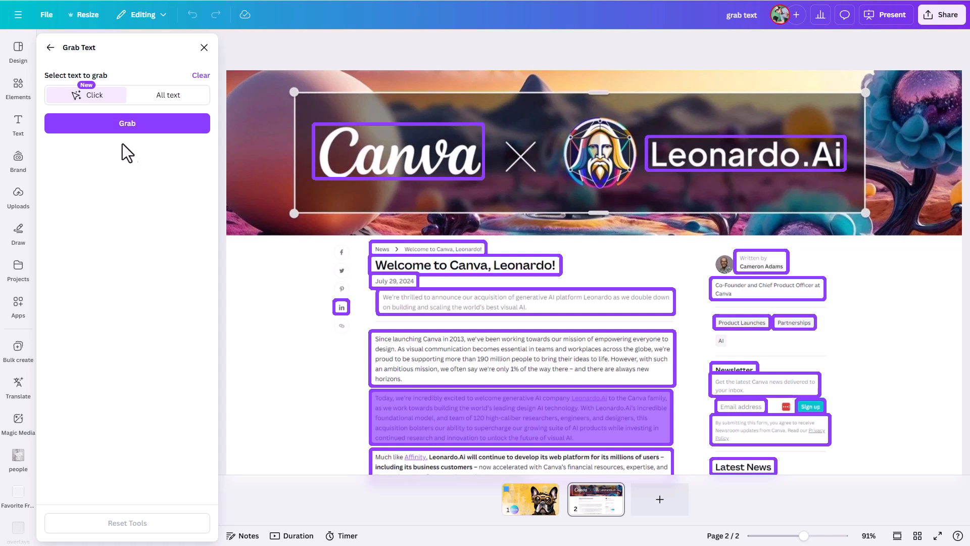
click(122, 125)
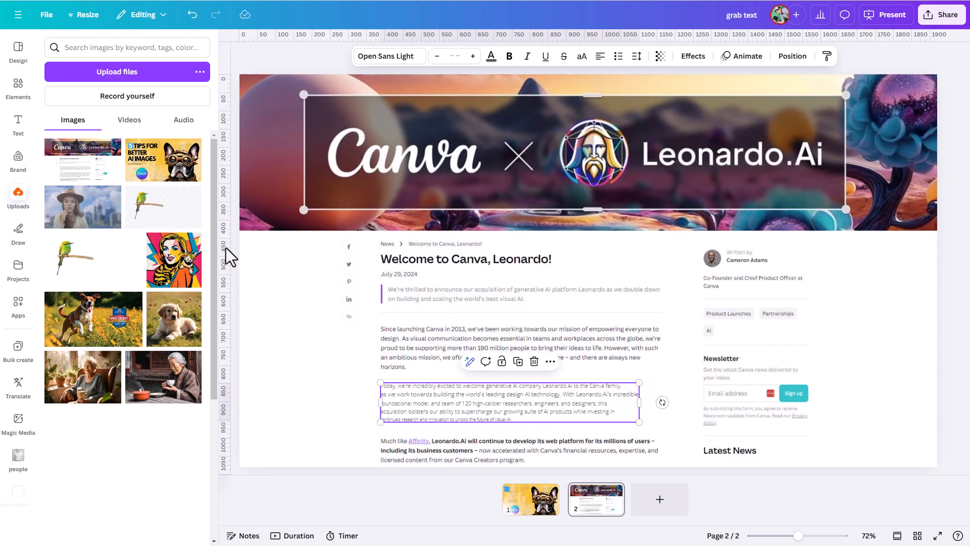
Step: Delete the blog screenshot image from the page
click(440, 243)
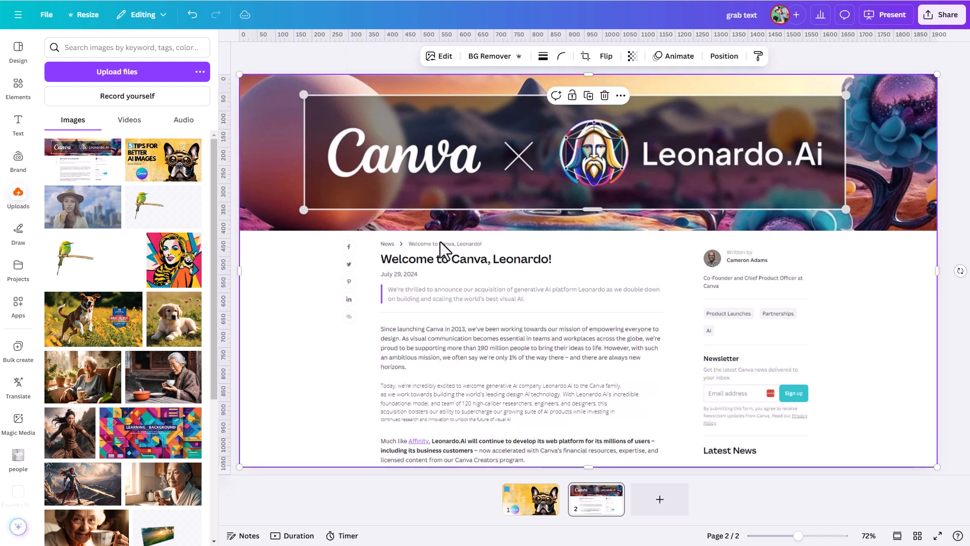
key(Delete)
Step: Move the grabbed paragraph toward the upper left and enlarge it to span most of the page width
click(485, 390)
drag(485, 390, 427, 199)
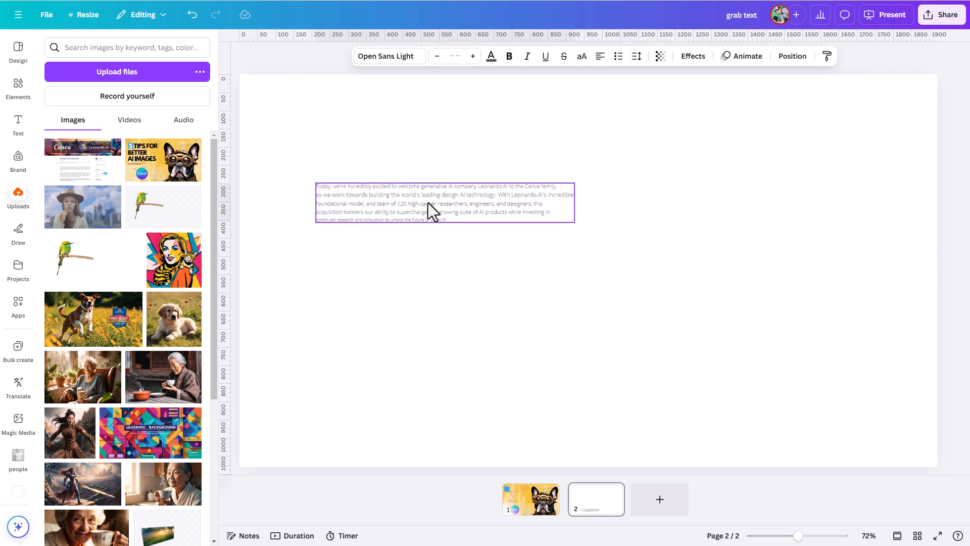
drag(574, 225, 790, 429)
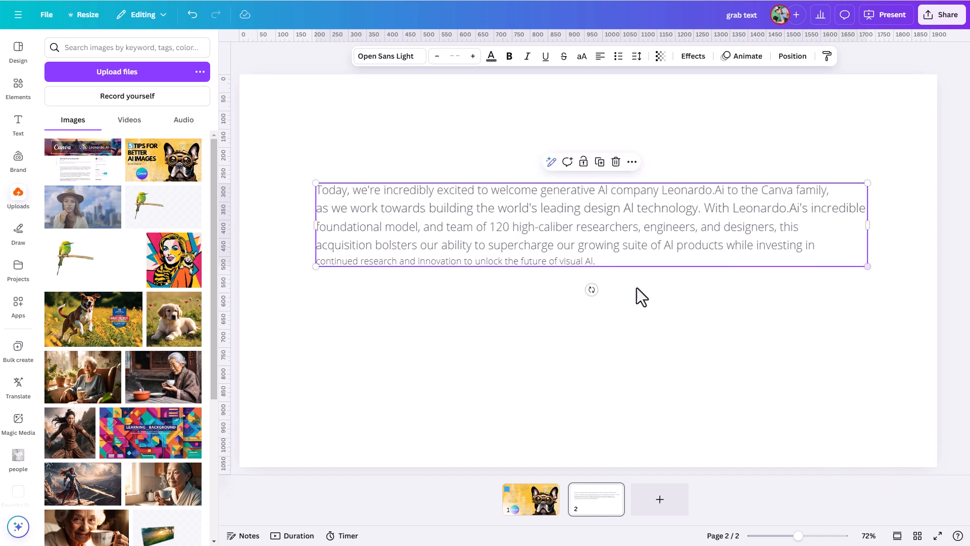
Step: Place the text cursor inside the grabbed paragraph to edit its text
double_click(610, 260)
click(451, 218)
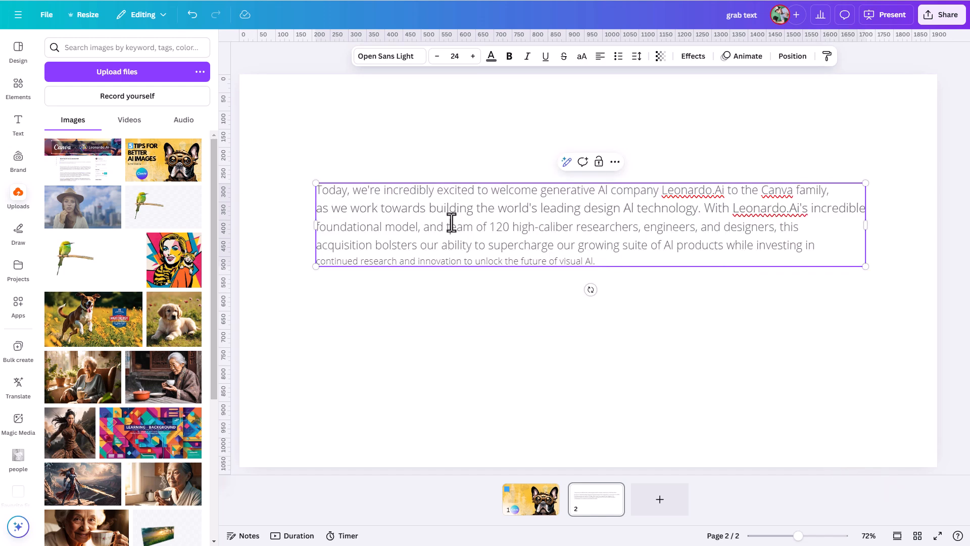